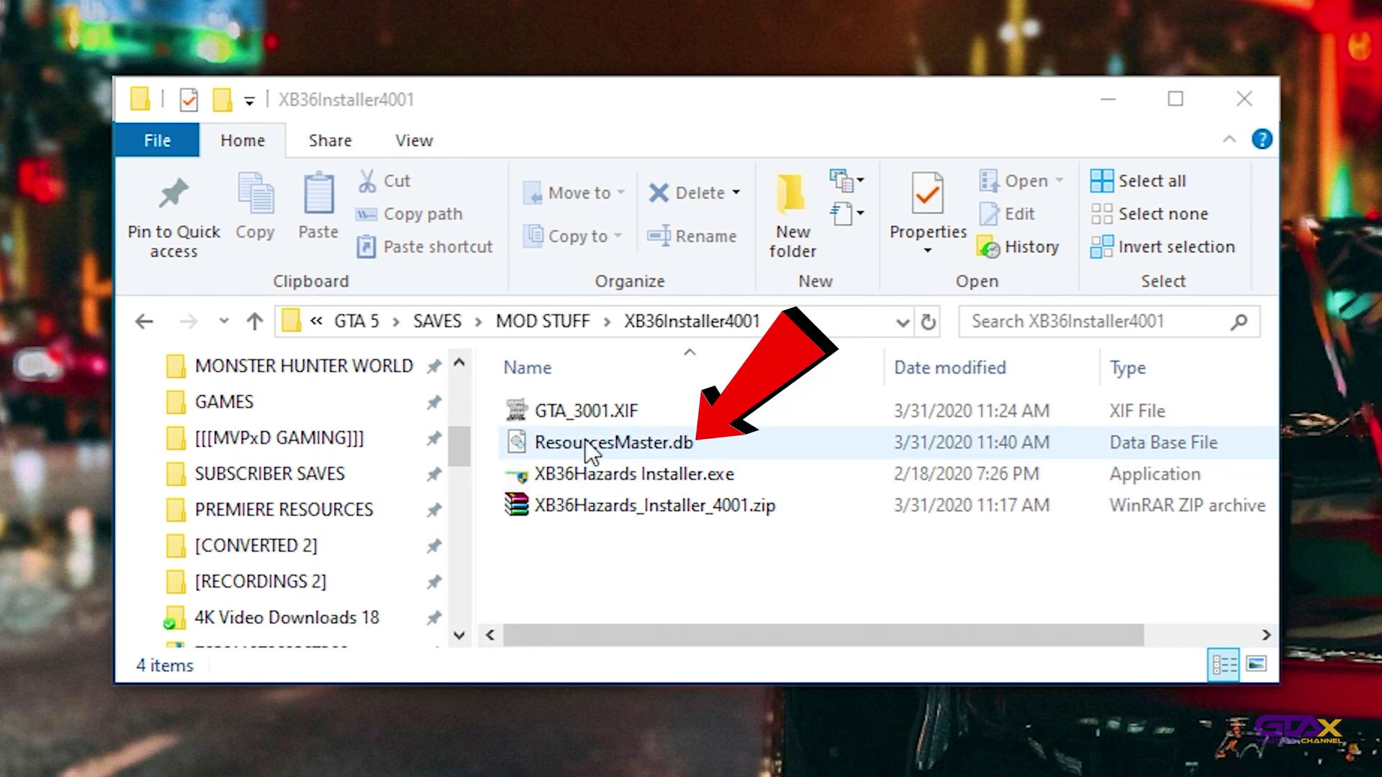
# Step: Install GTA Save Editor v3.0.0.2 via XB36Hazards Installer into the default C:\Program Files\GTA Save Editor
pyautogui.click(663, 474)
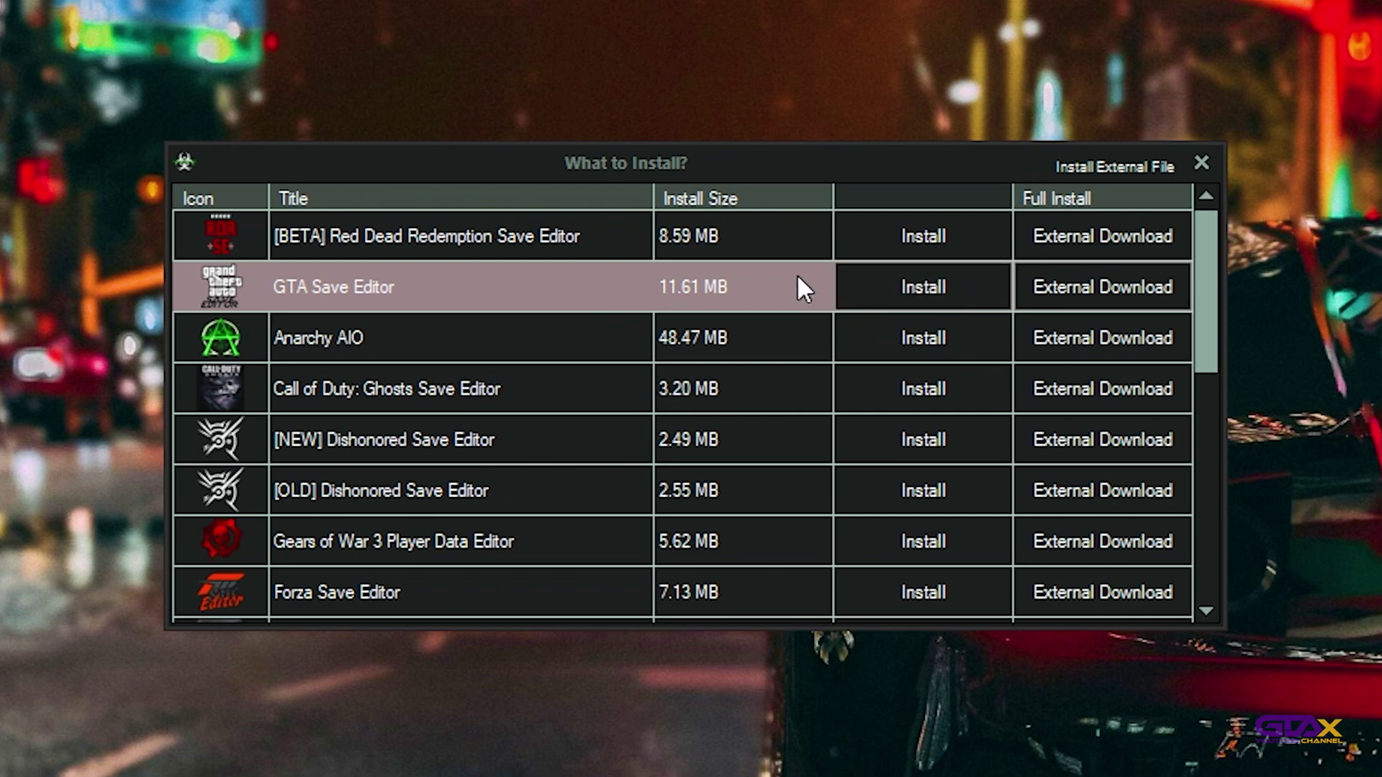
pyautogui.click(929, 286)
pyautogui.click(660, 440)
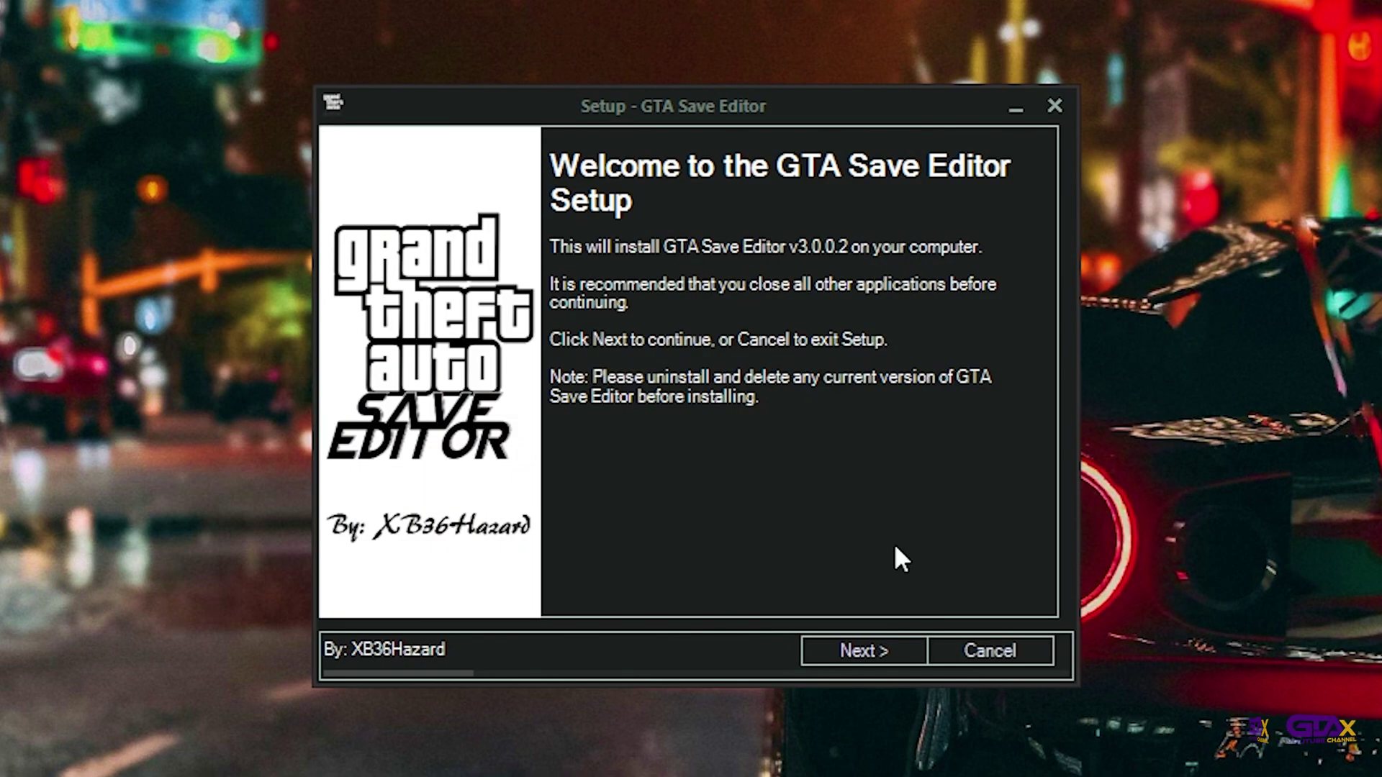
pyautogui.click(871, 655)
pyautogui.click(869, 654)
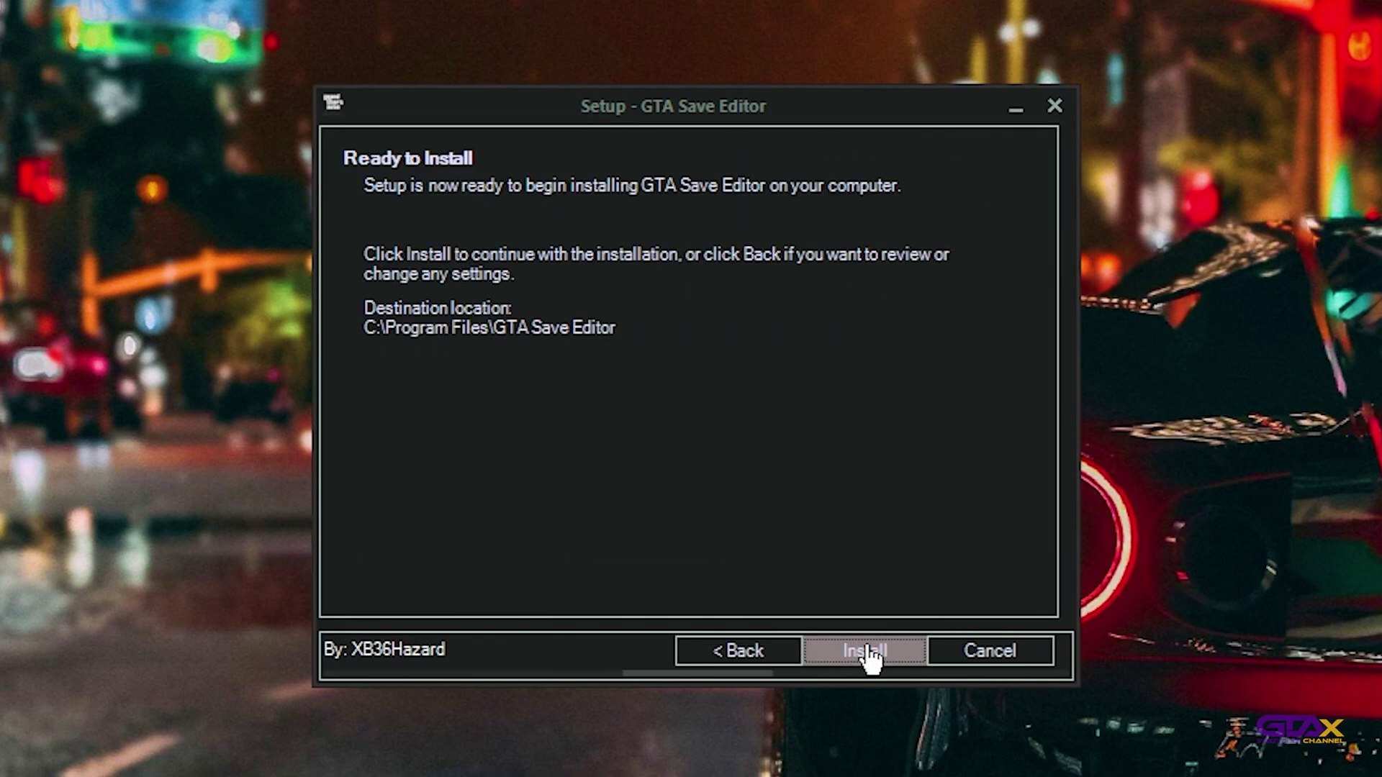
pyautogui.click(869, 652)
pyautogui.click(867, 651)
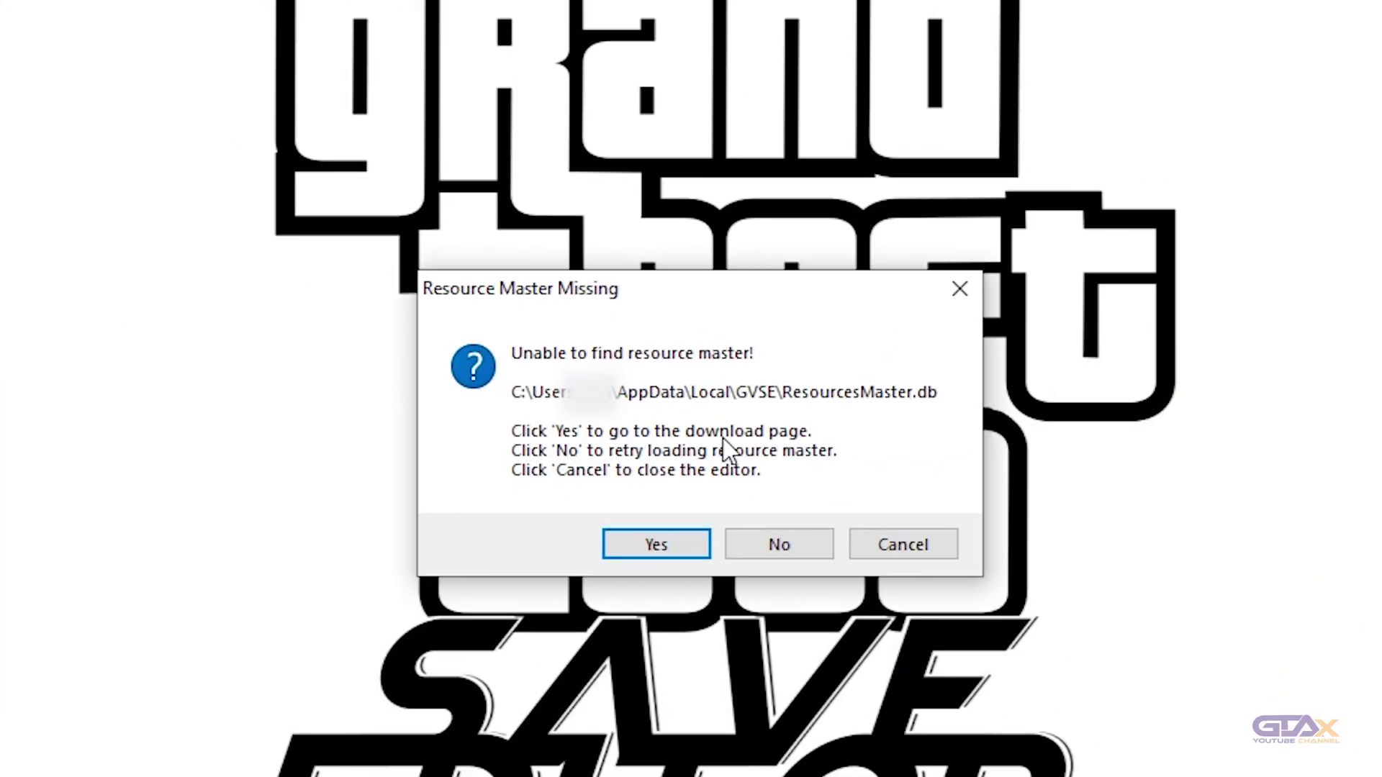
# Step: Accept the Resource Master Missing prompt, then cancel the Open Downloaded Resource Master file dialog
pyautogui.click(647, 546)
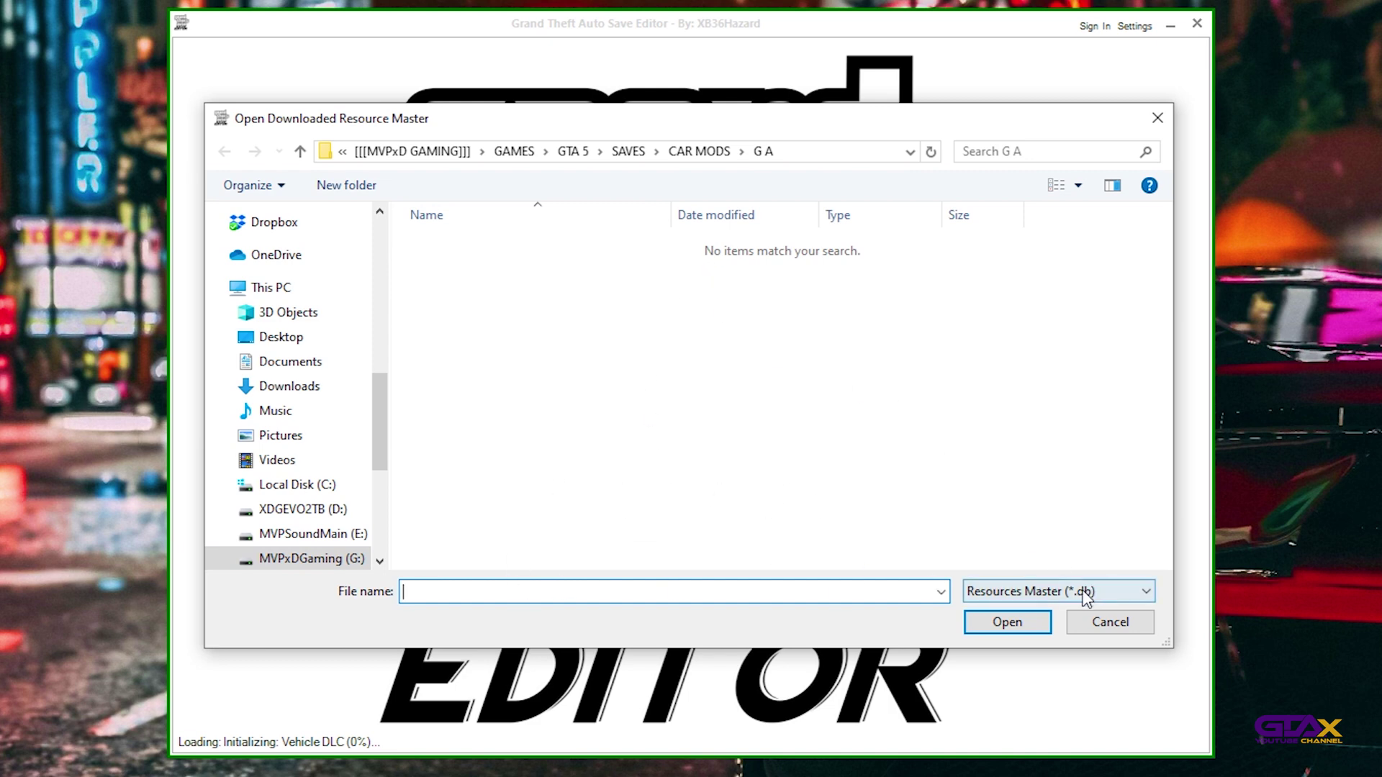
pyautogui.click(1111, 625)
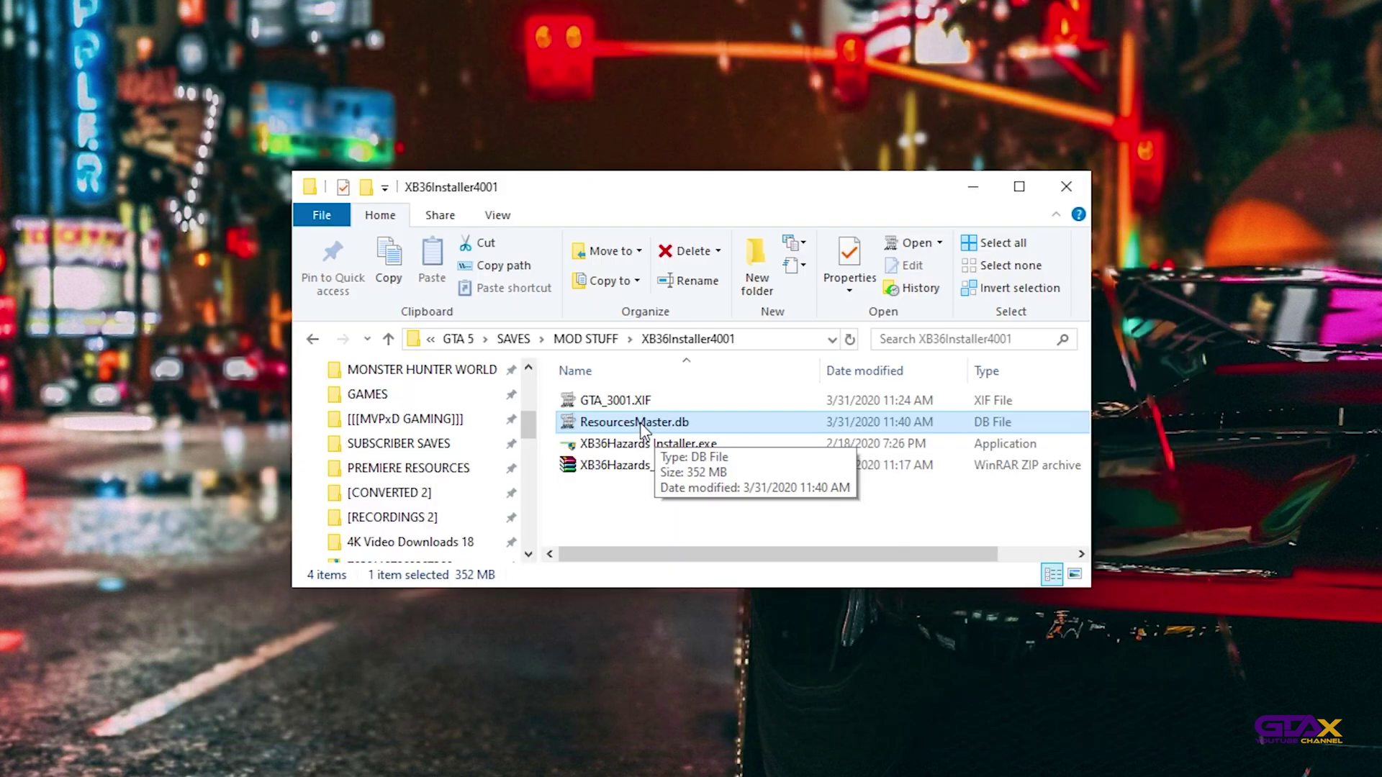
# Step: Copy ResourcesMaster.db and browse to the user's profile folder under C:\Users
pyautogui.rightClick(643, 430)
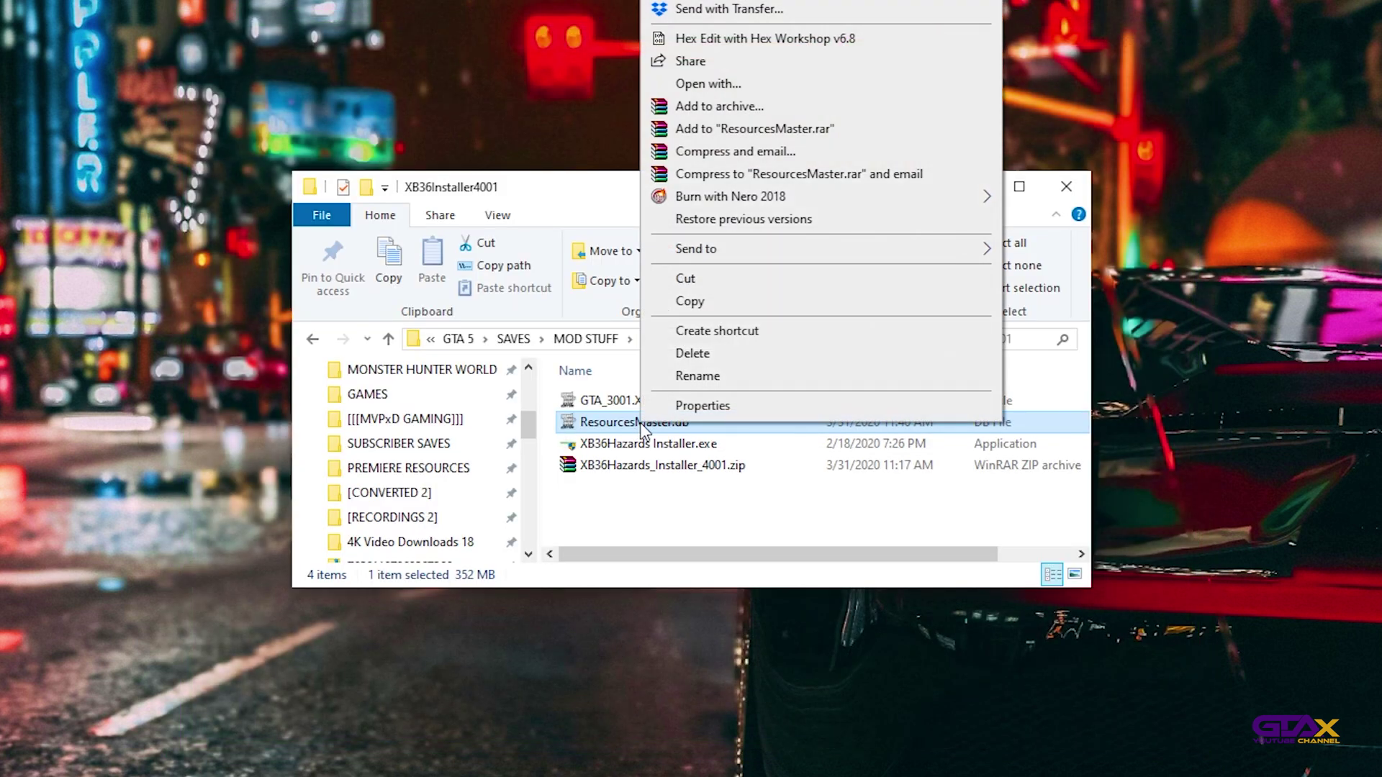
pyautogui.click(693, 302)
pyautogui.click(389, 492)
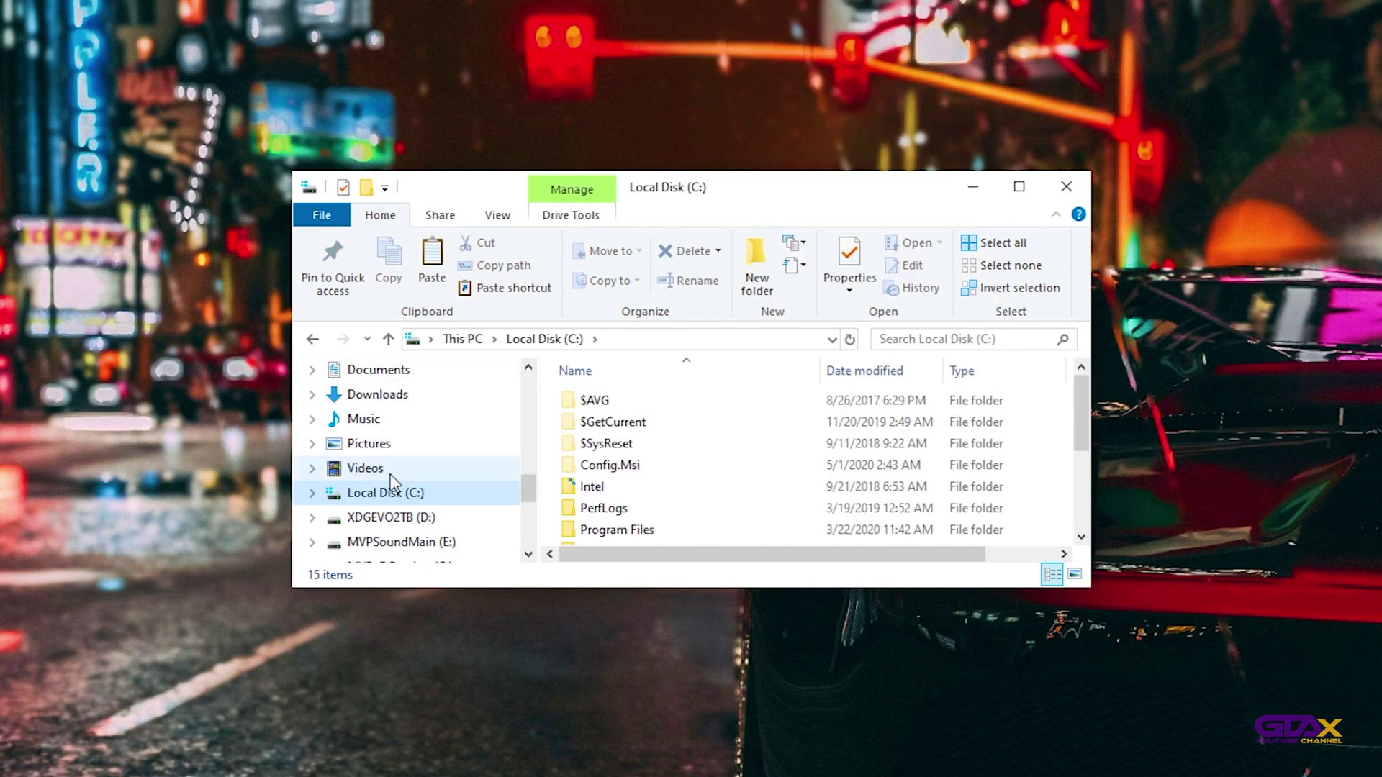
pyautogui.scroll(-2, 605, 461)
pyautogui.doubleClick(605, 452)
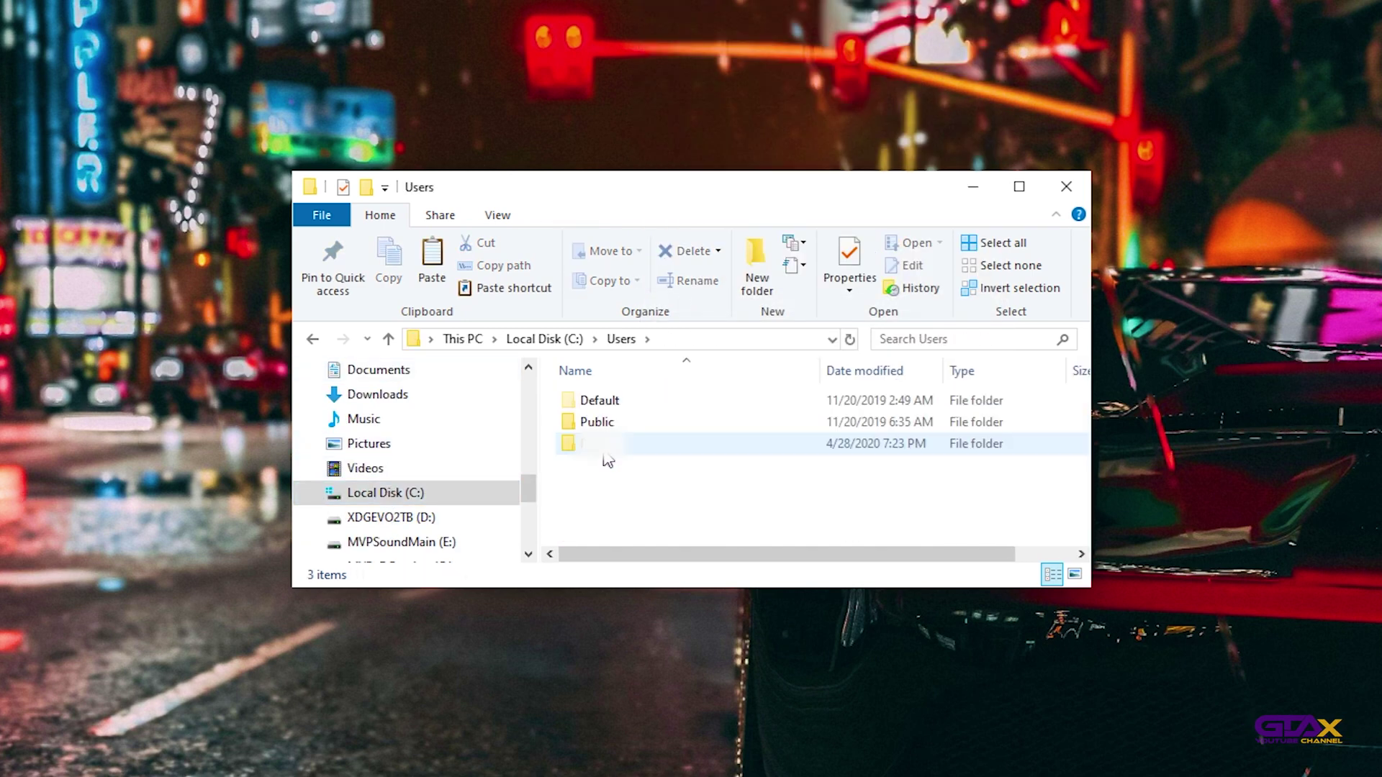
pyautogui.doubleClick(598, 447)
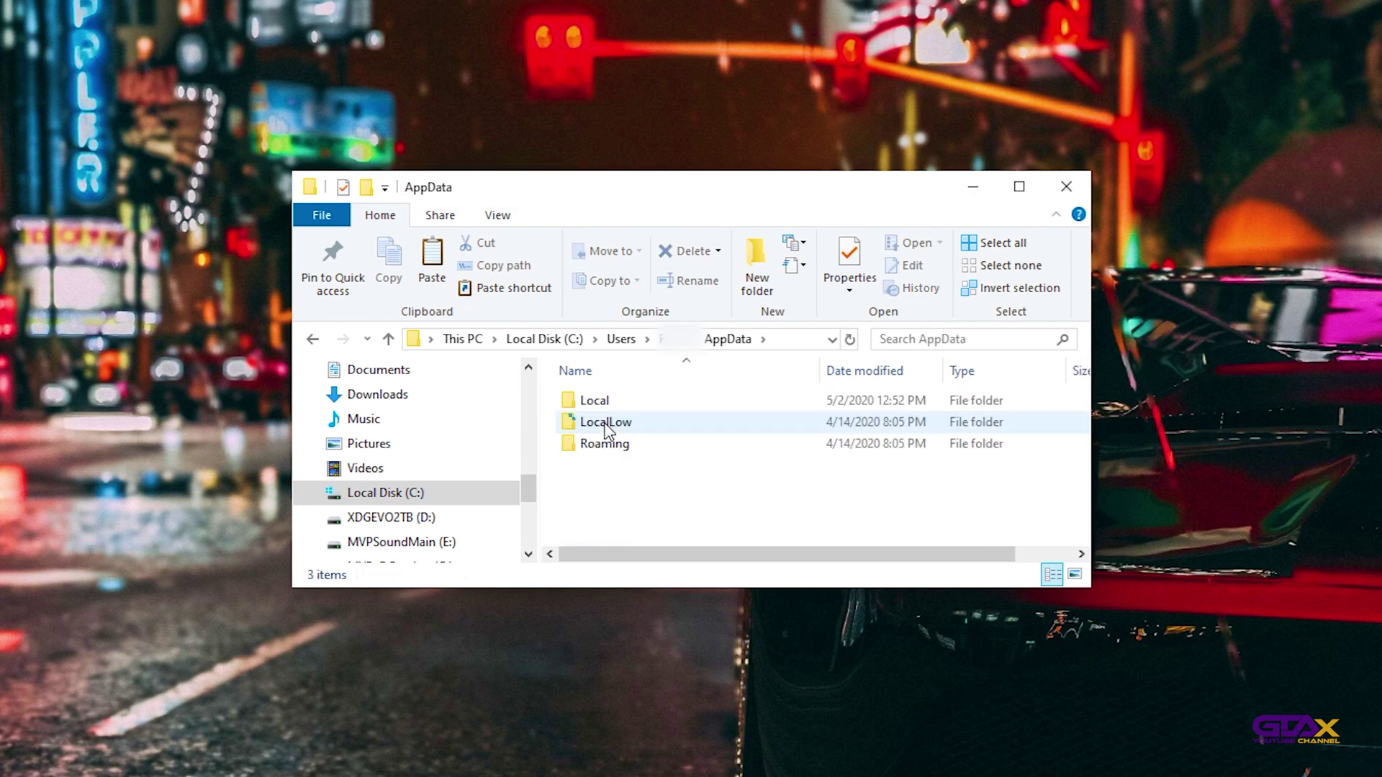
# Step: Paste ResourcesMaster.db into the AppData\Local\GVSE folder
pyautogui.click(596, 403)
pyautogui.doubleClick(596, 406)
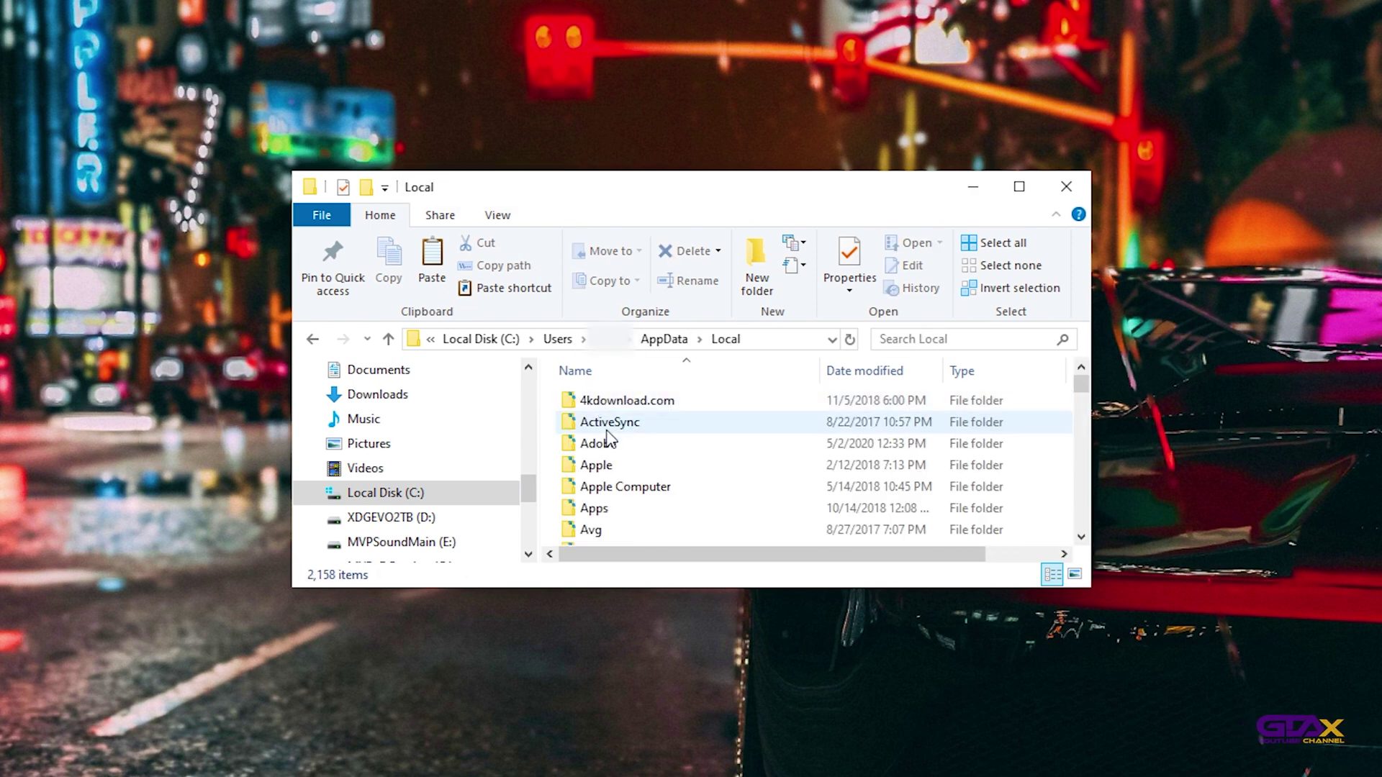
pyautogui.scroll(-10, 601, 444)
pyautogui.doubleClick(592, 427)
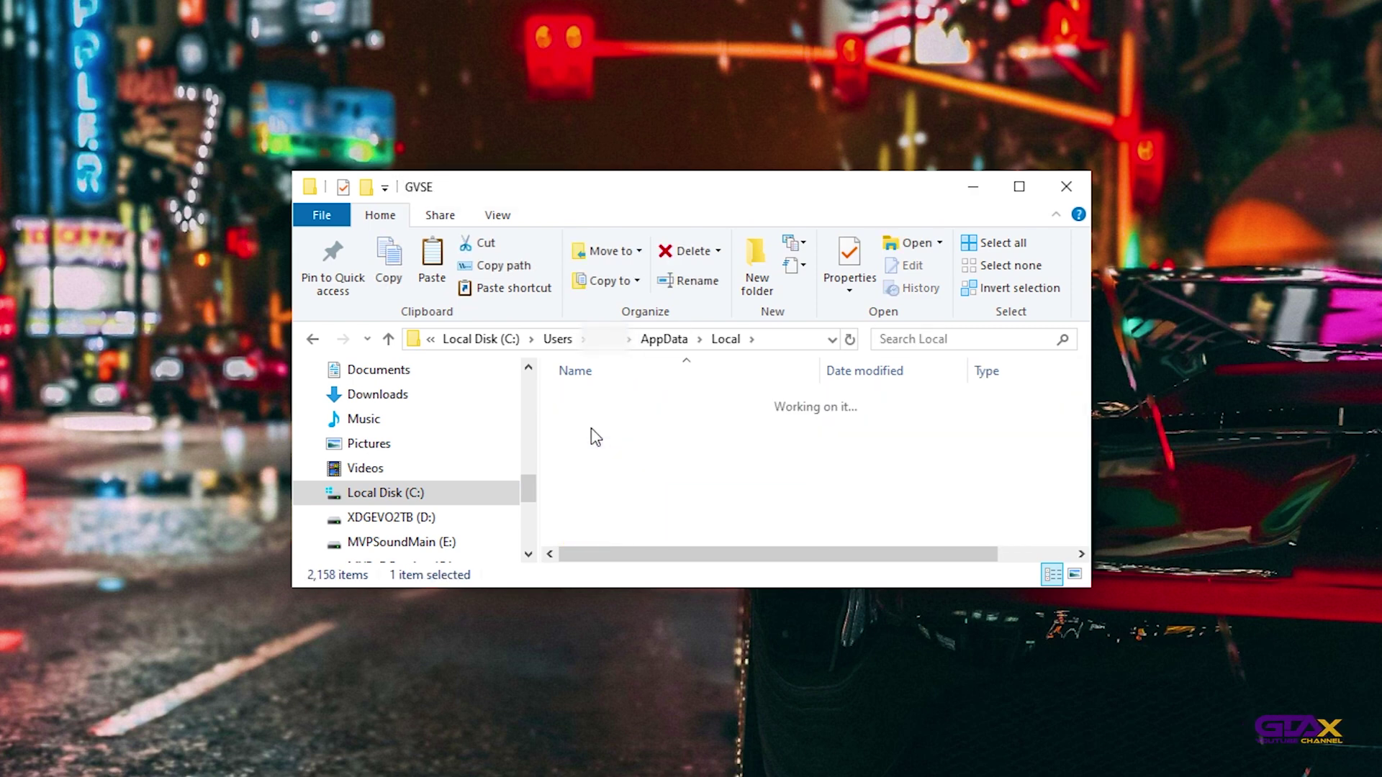
pyautogui.rightClick(623, 464)
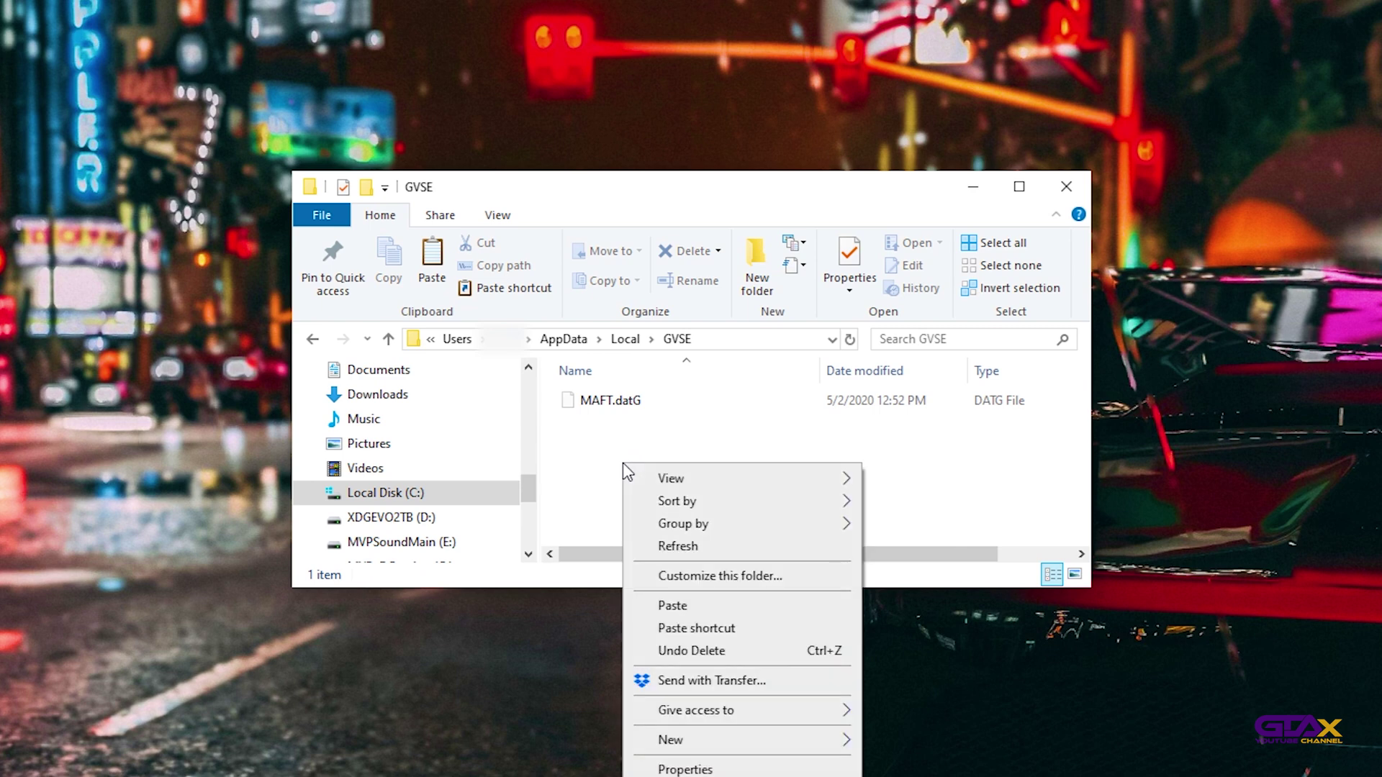
pyautogui.click(695, 601)
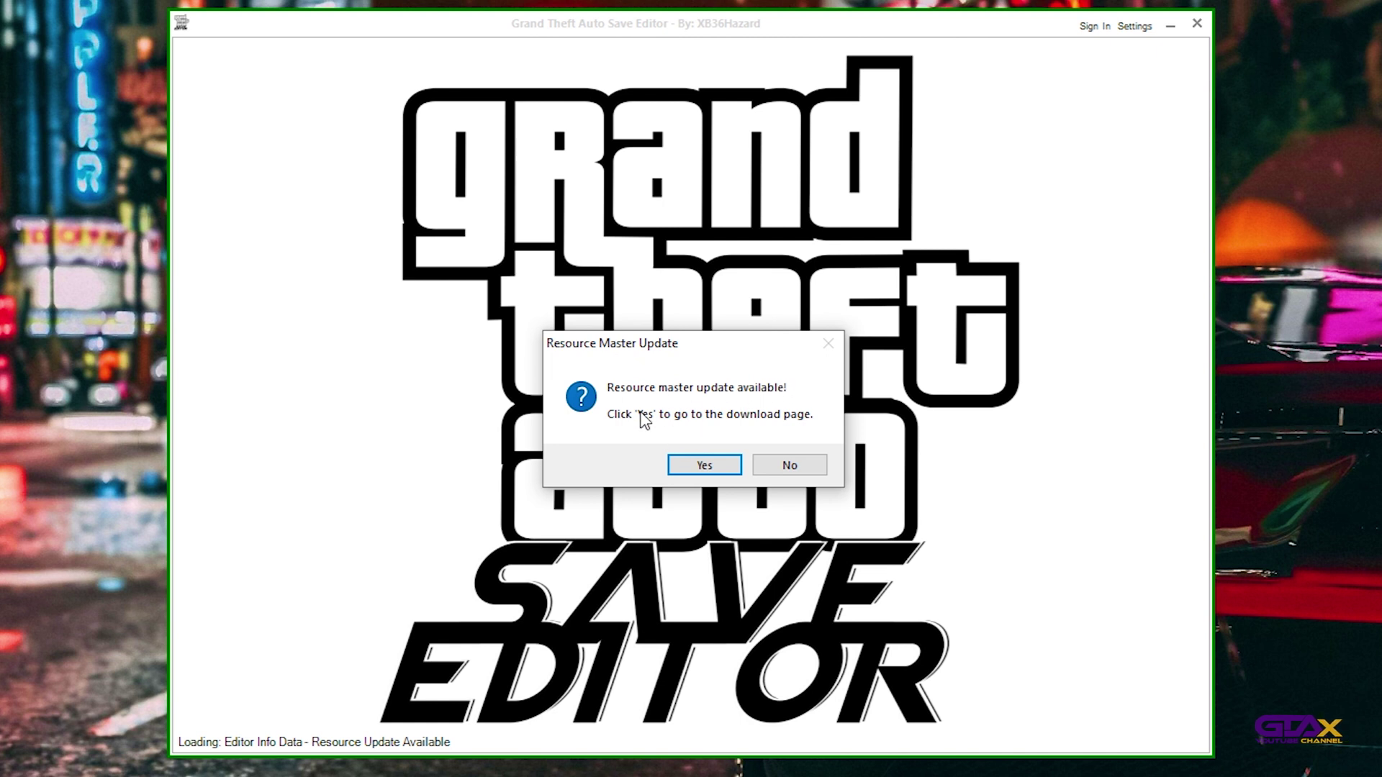
# Step: Accept the Resource Master Update prompt and download the new ResourcesMaster.db from MediaFire
pyautogui.click(705, 462)
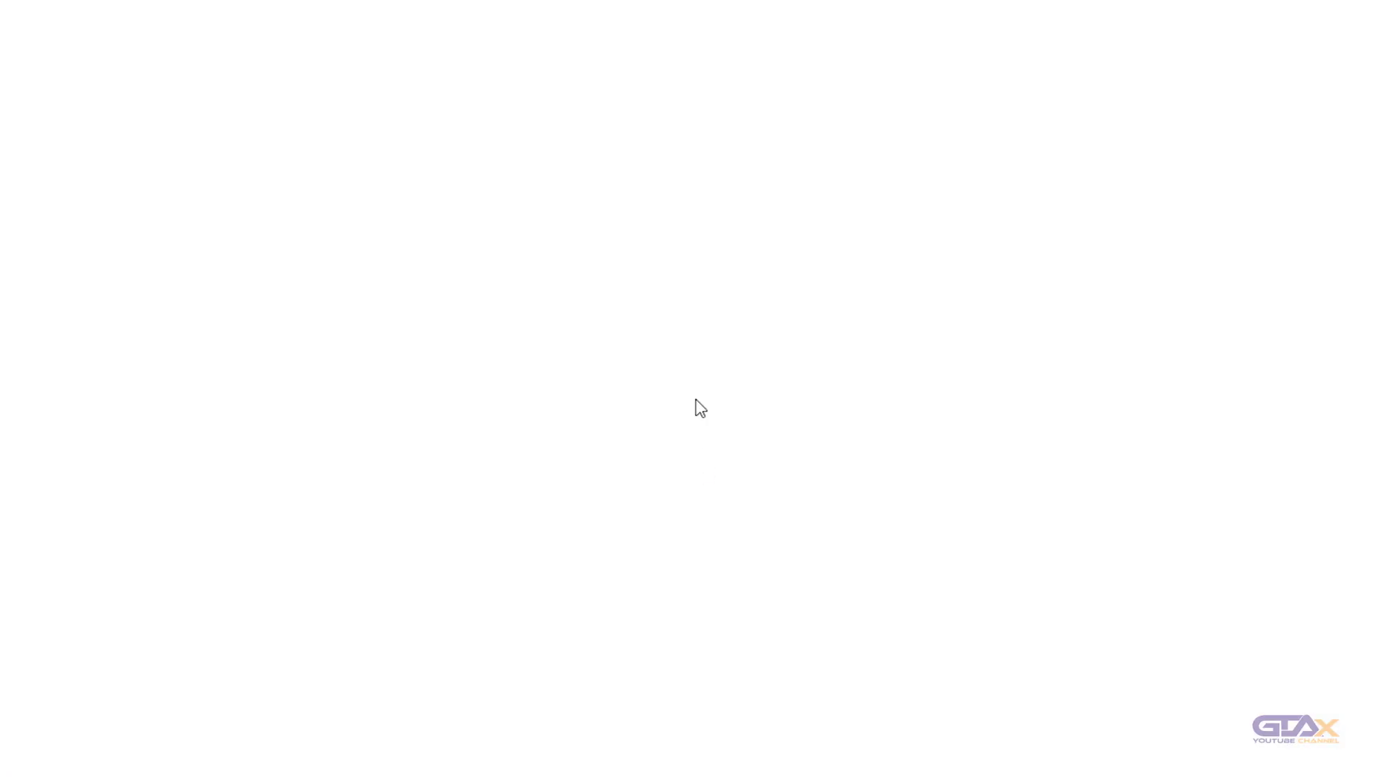
pyautogui.click(914, 201)
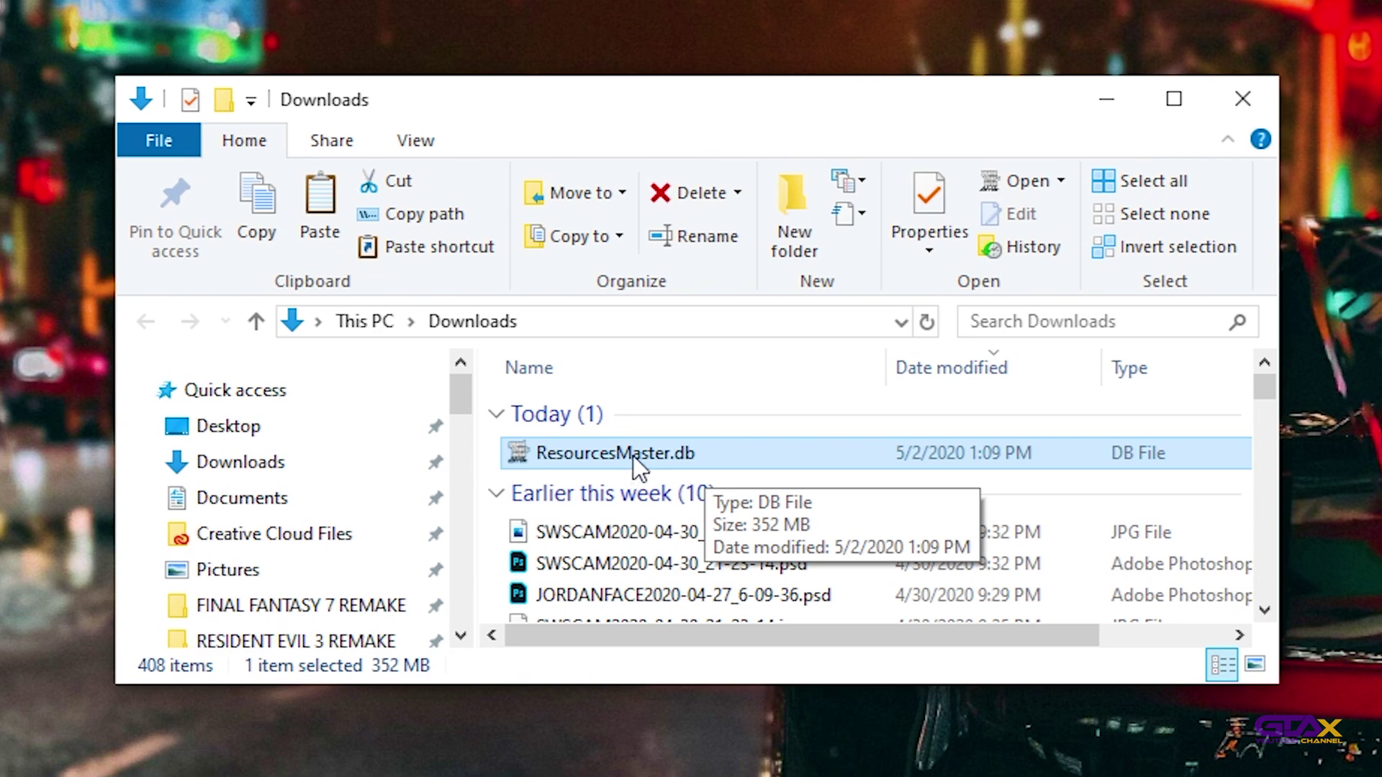
# Step: Copy the downloaded ResourcesMaster.db and delete the old one from GVSE to the Recycle Bin
pyautogui.rightClick(632, 456)
pyautogui.click(718, 280)
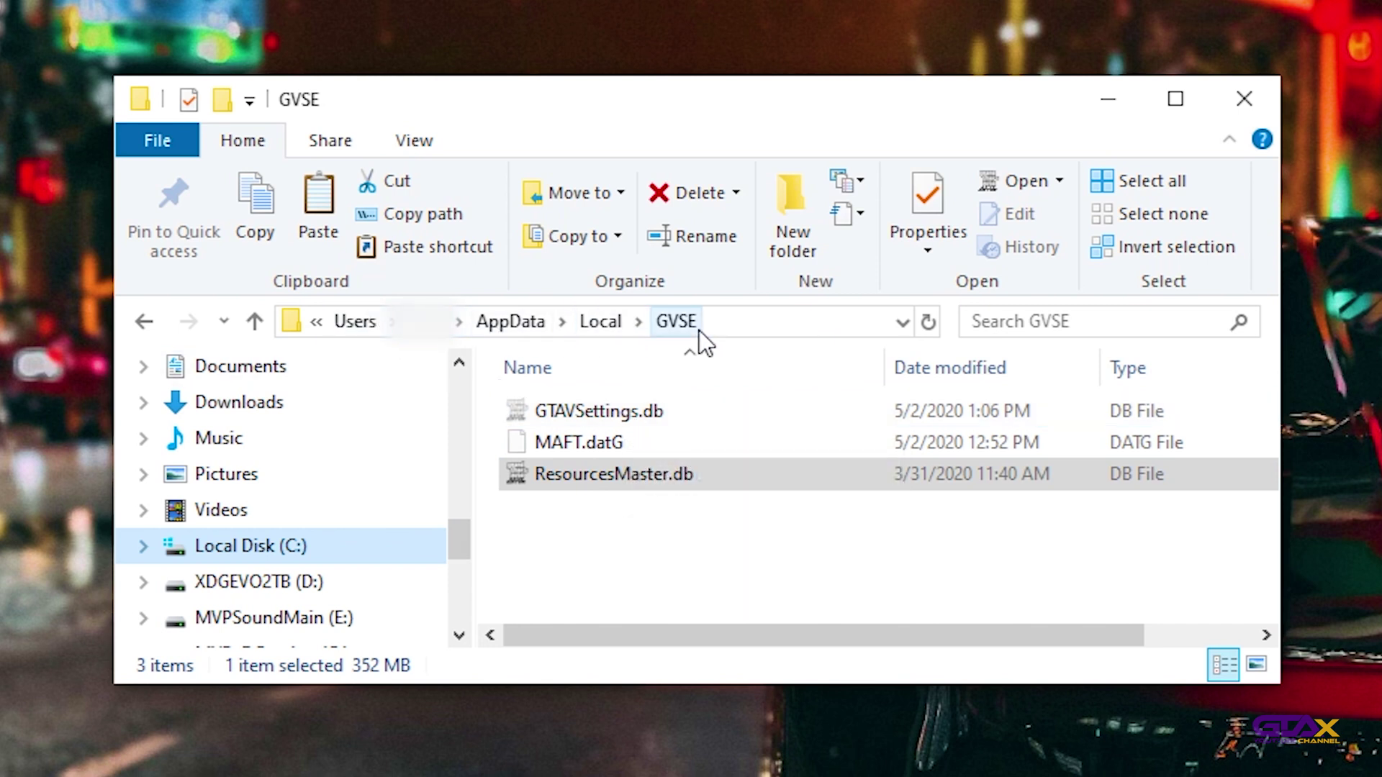
pyautogui.click(595, 453)
pyautogui.click(593, 478)
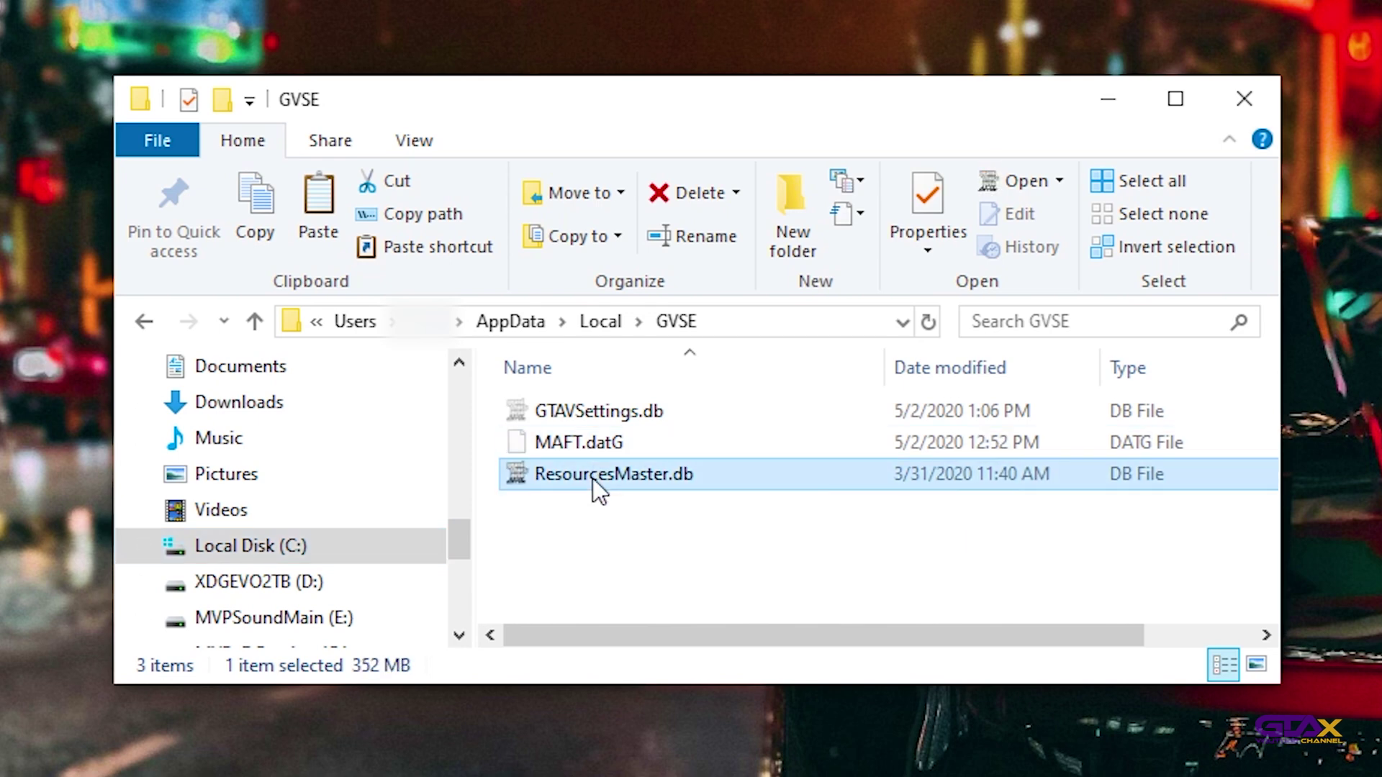
pyautogui.press('Delete')
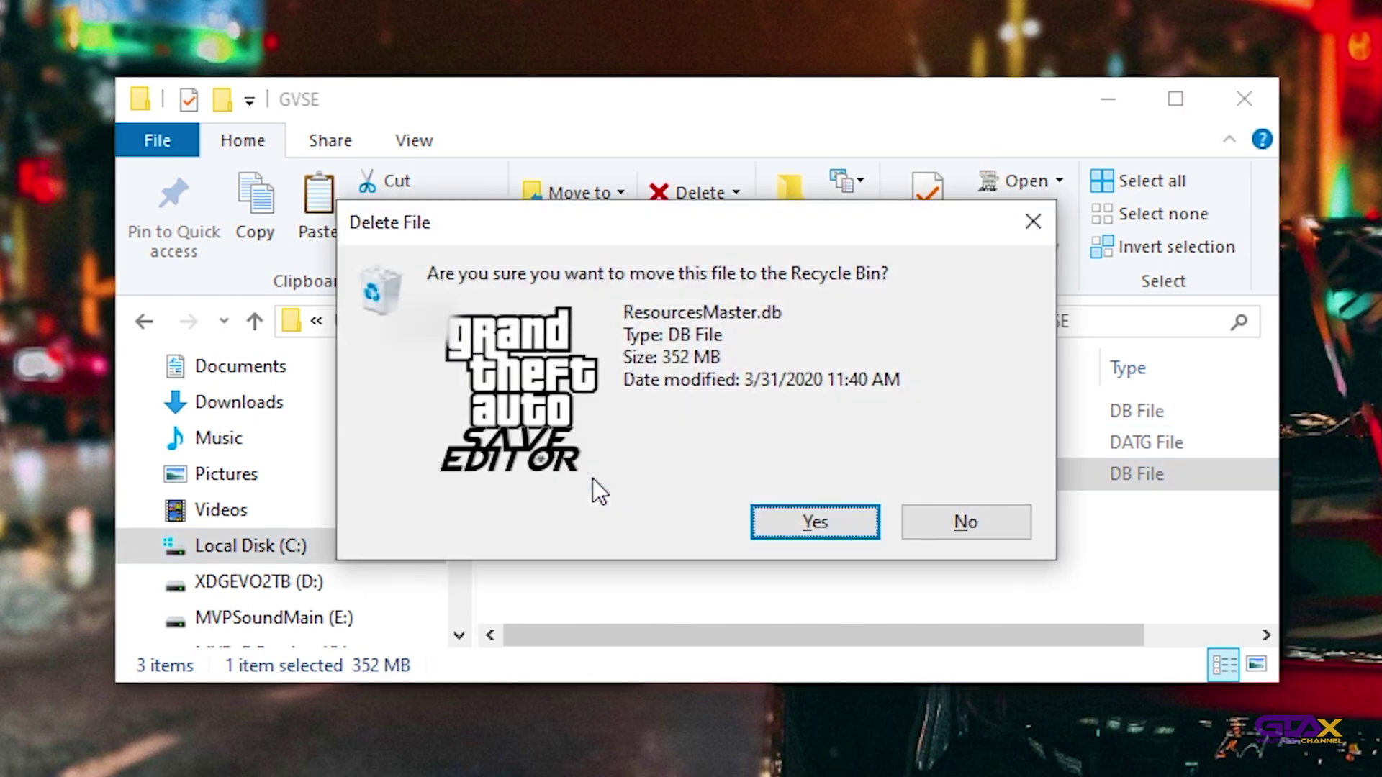
pyautogui.click(794, 521)
# Step: Paste the new ResourcesMaster.db into GVSE and minimize File Explorer
pyautogui.rightClick(650, 516)
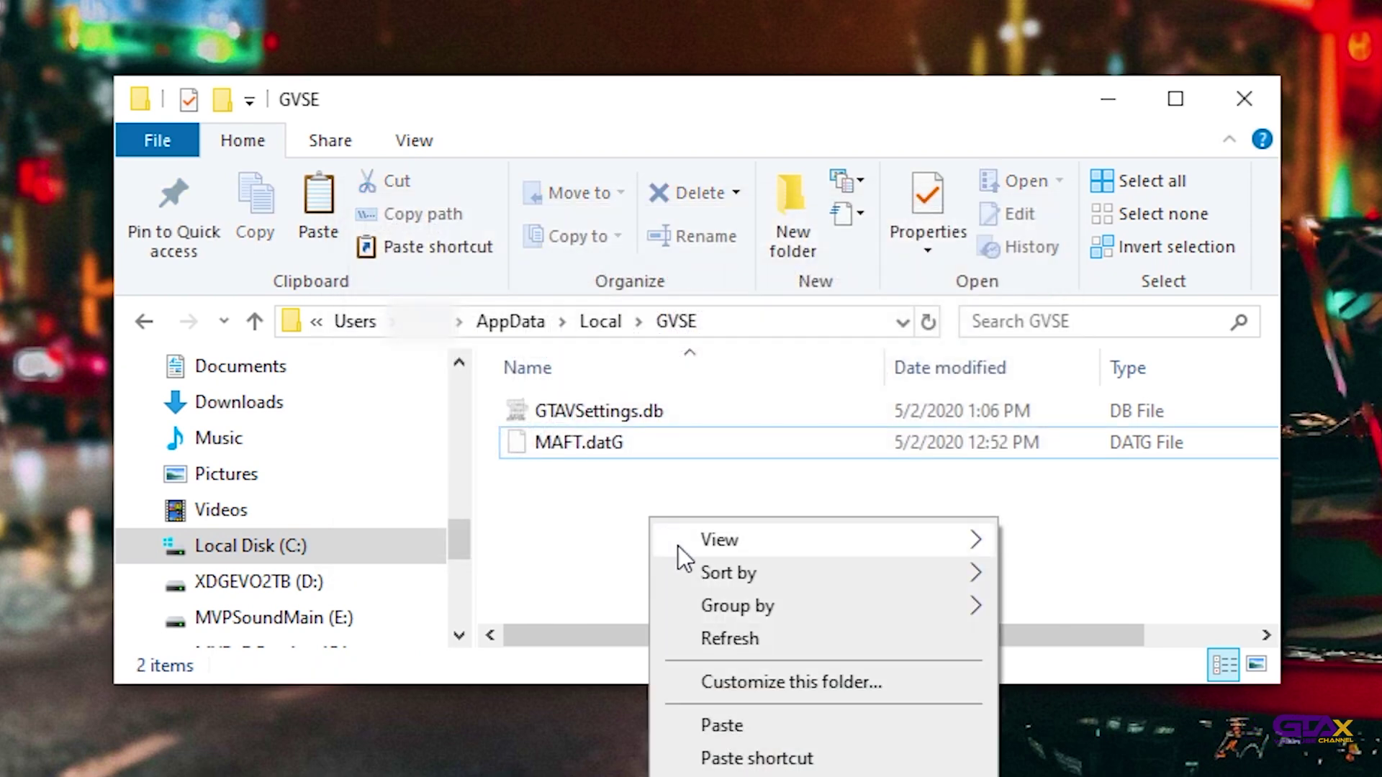
pyautogui.click(749, 724)
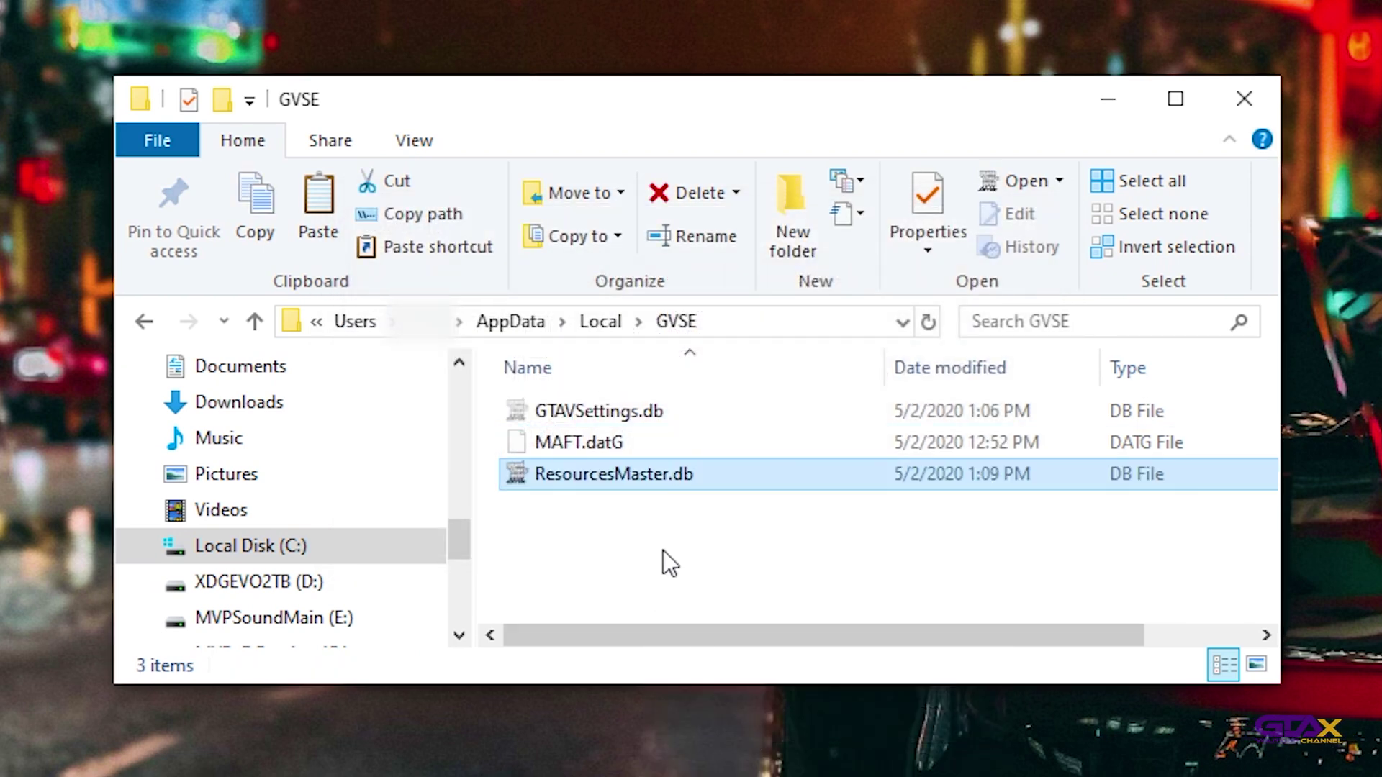
pyautogui.click(1106, 101)
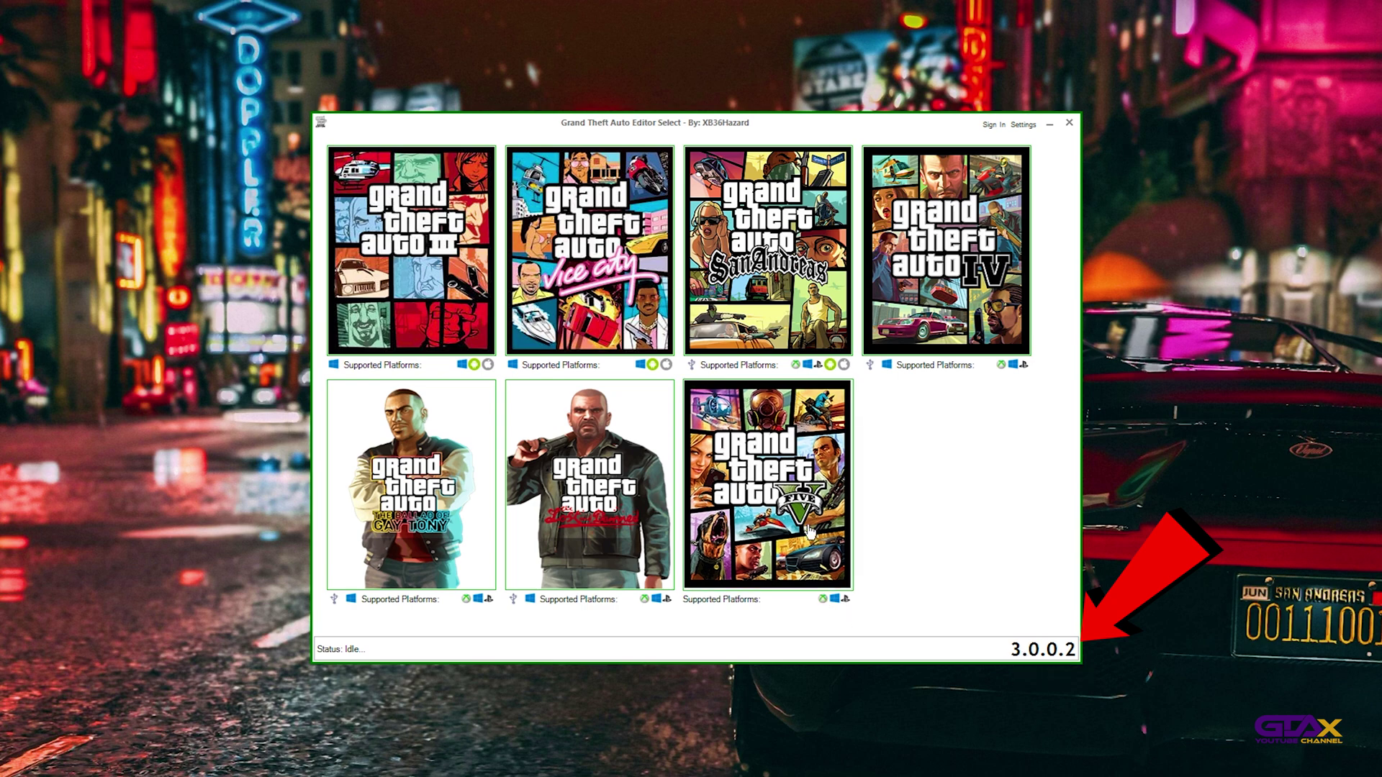
# Step: Choose the GTA V cover in the Grand Theft Auto Editor Select window
pyautogui.click(795, 473)
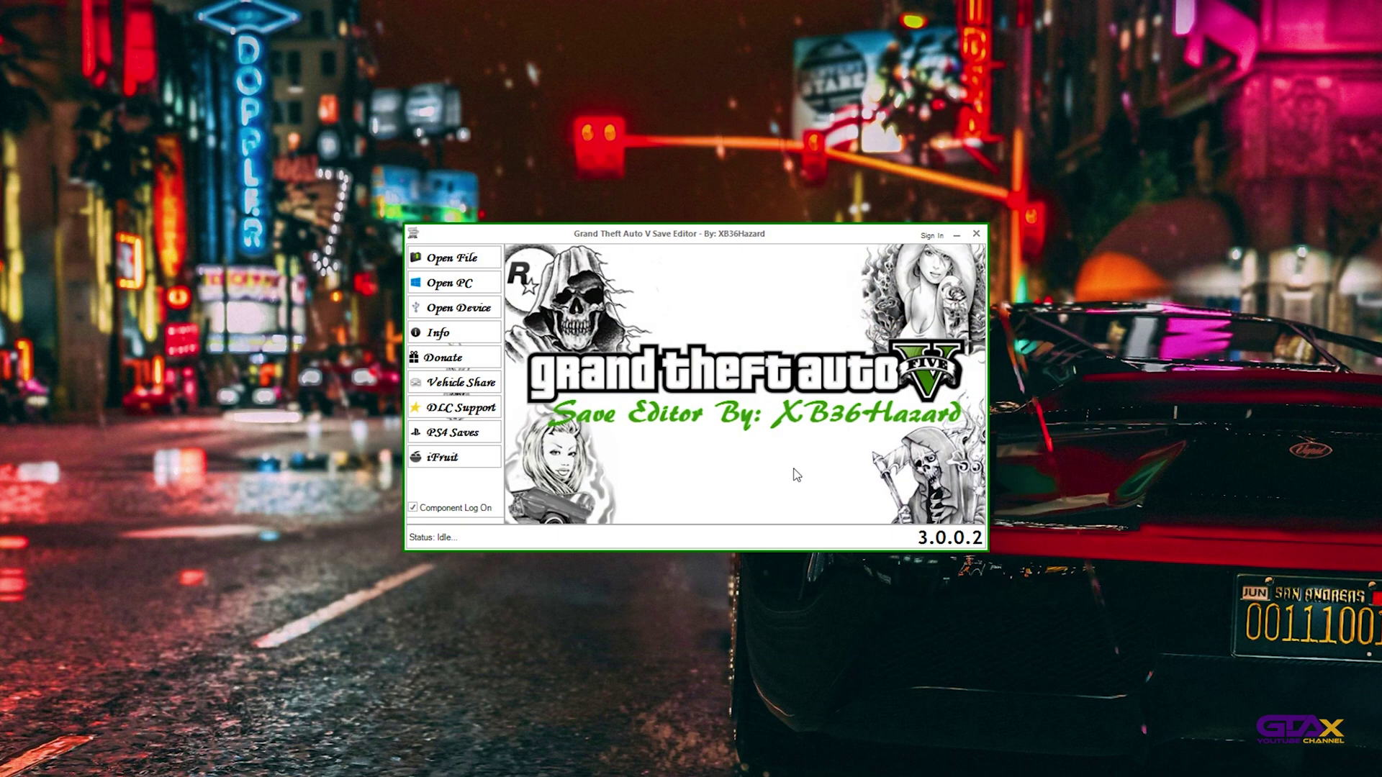